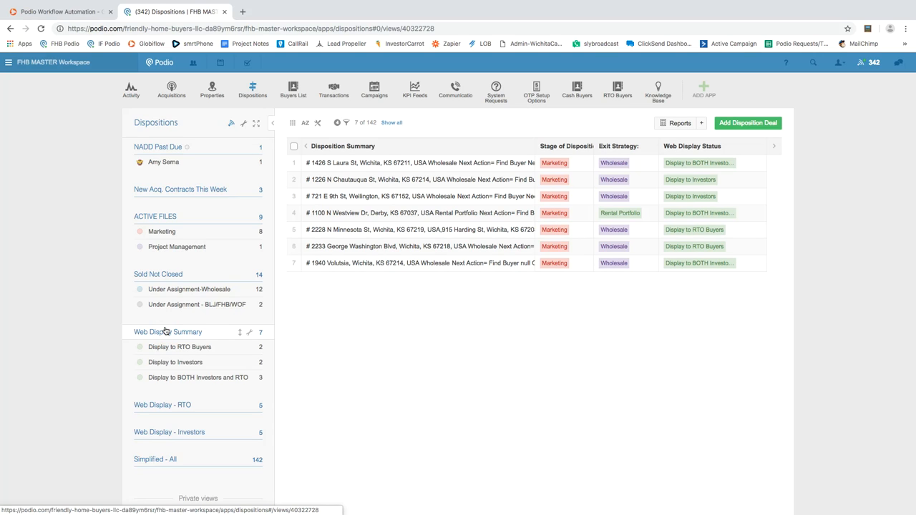
{"action": "left_click", "coordinate": [165, 331]}
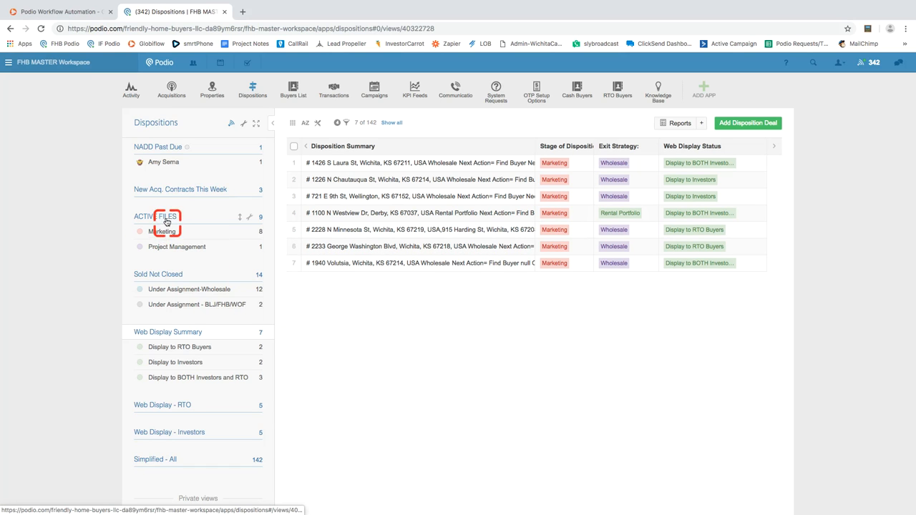
{"action": "left_click", "coordinate": [336, 163]}
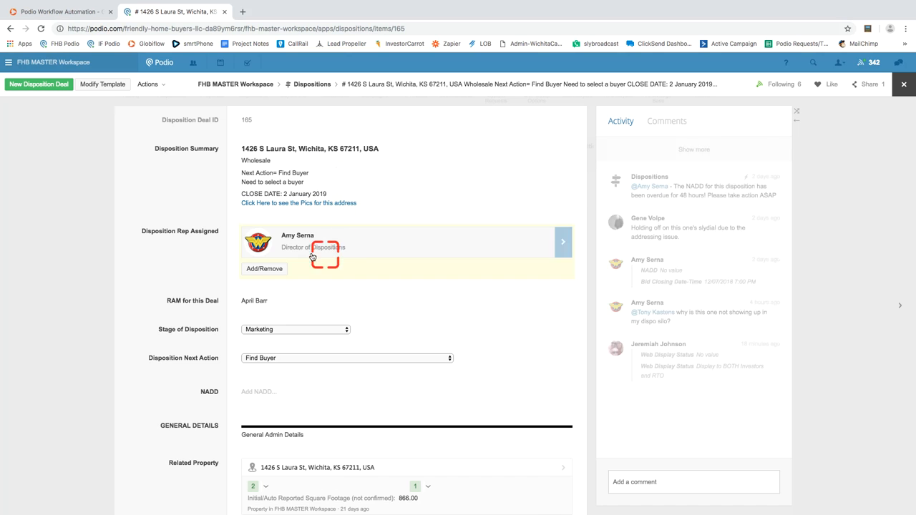
{"action": "scroll", "coordinate": [300, 255], "scroll_direction": "down", "scroll_amount": 8}
{"action": "scroll", "coordinate": [301, 256], "scroll_direction": "down", "scroll_amount": 8}
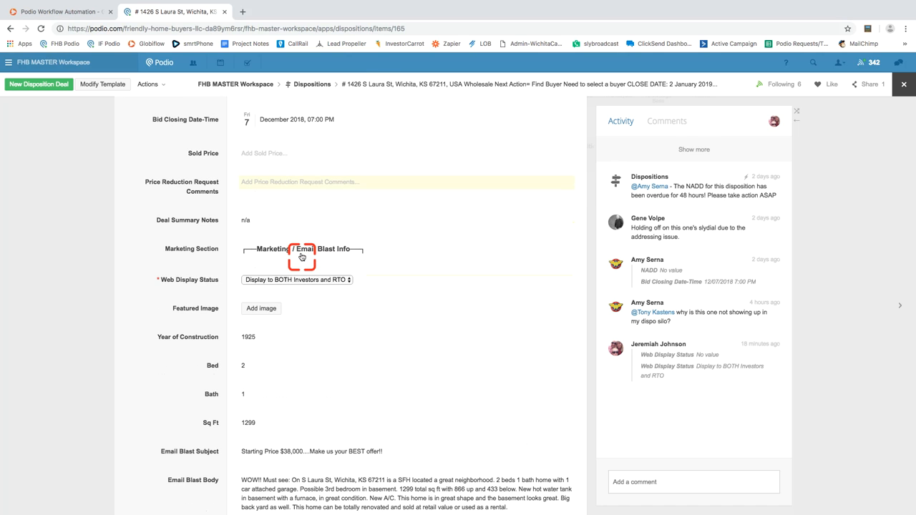
{"action": "left_click", "coordinate": [273, 280]}
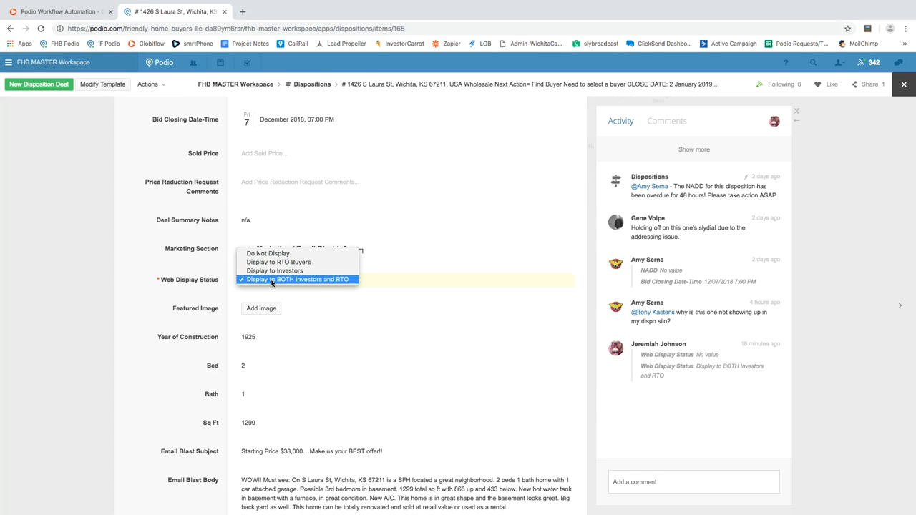
{"action": "left_click", "coordinate": [170, 286]}
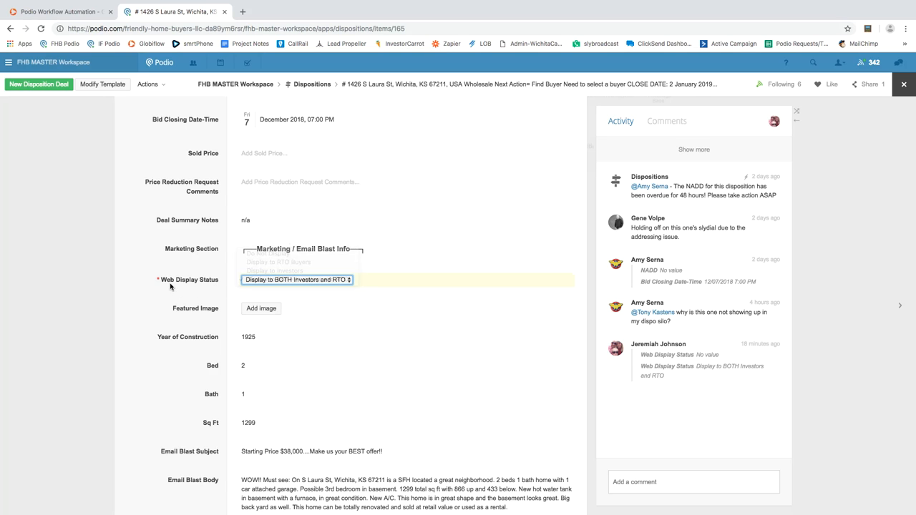
{"action": "left_click", "coordinate": [255, 280]}
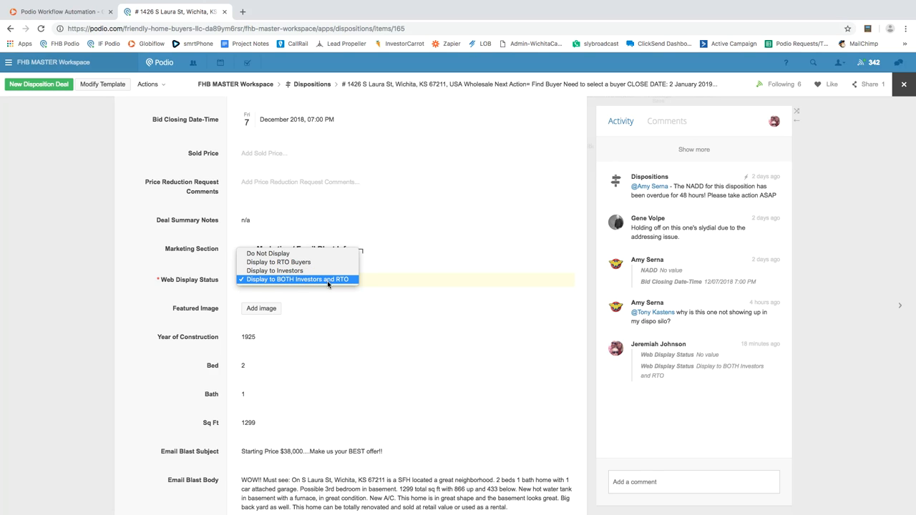
{"action": "left_click", "coordinate": [202, 275]}
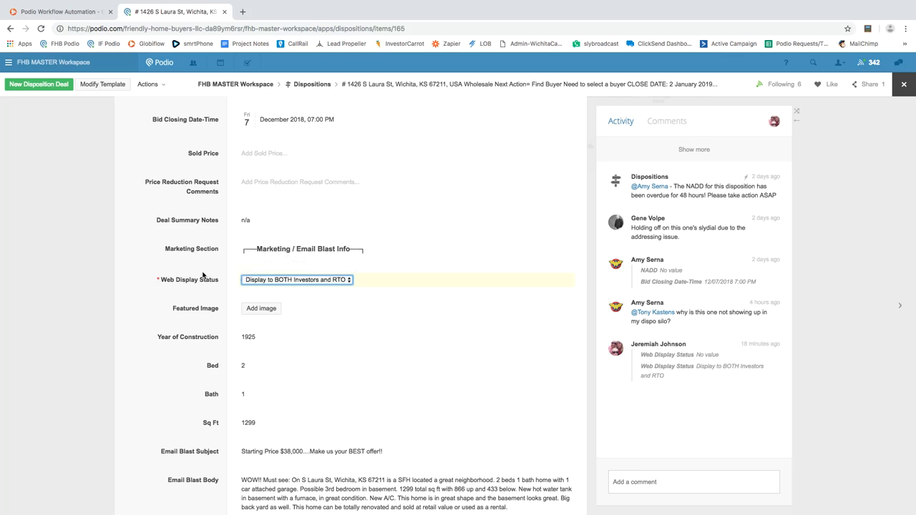
{"action": "left_click", "coordinate": [283, 280]}
{"action": "left_click", "coordinate": [900, 87]}
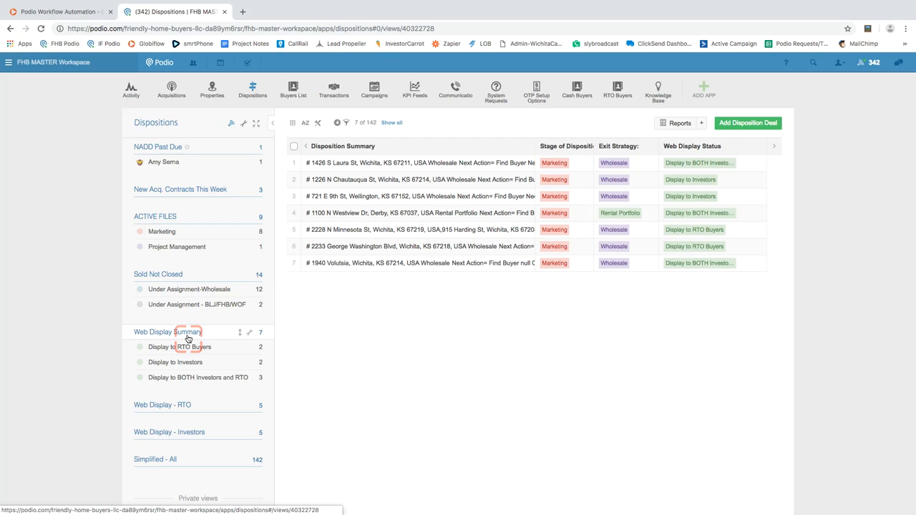
{"action": "left_click", "coordinate": [261, 334]}
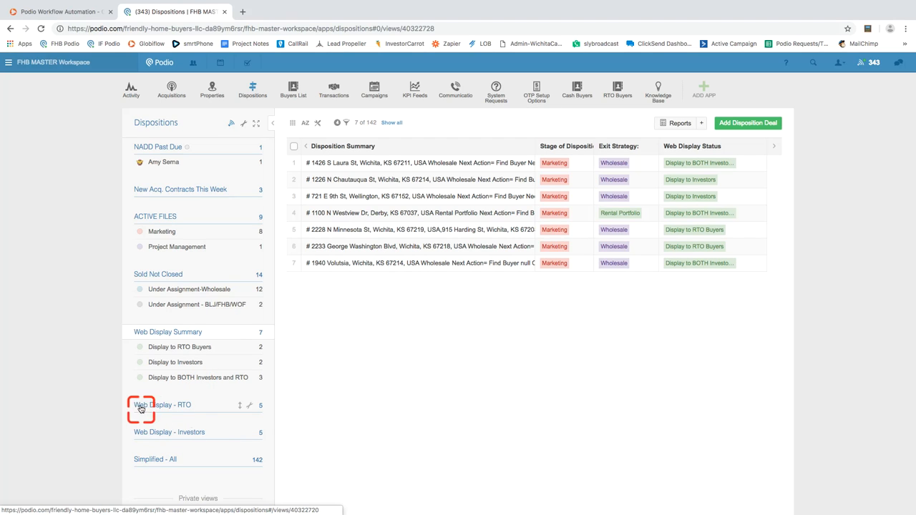
{"action": "left_click", "coordinate": [262, 381]}
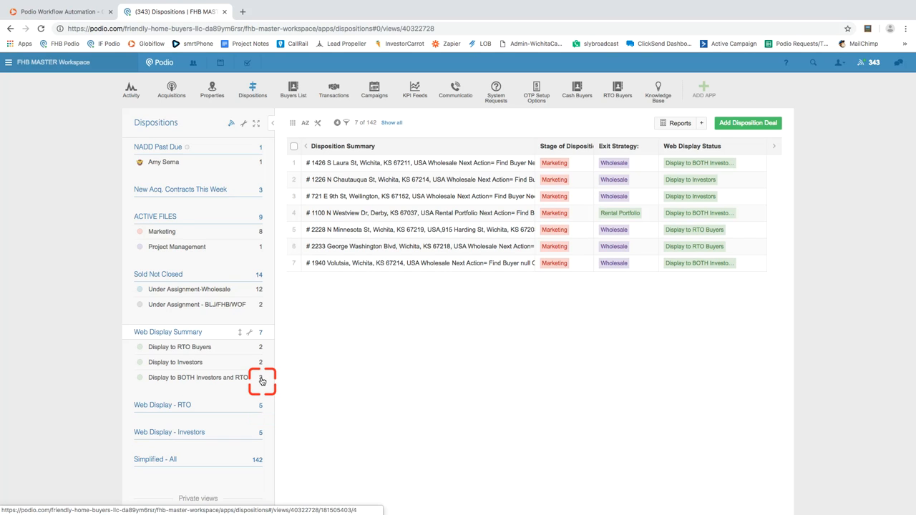
{"action": "left_click", "coordinate": [255, 435]}
{"action": "left_click", "coordinate": [182, 410]}
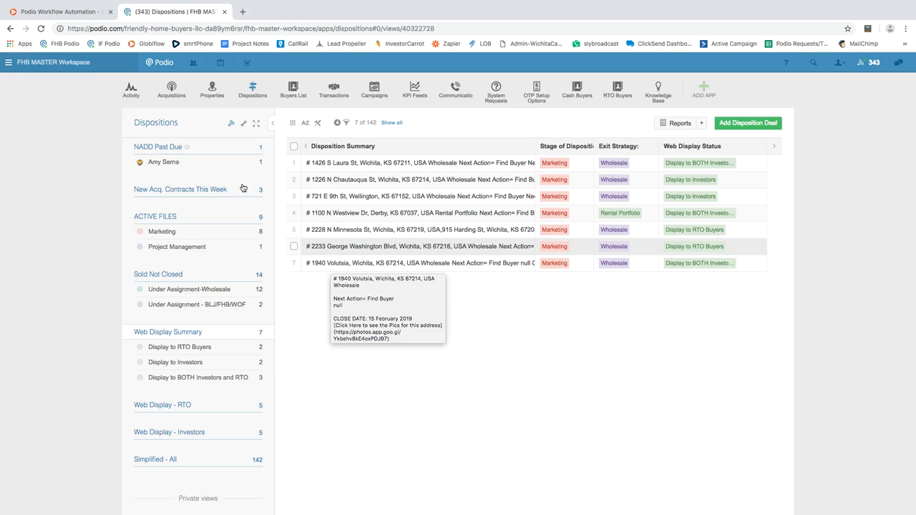
In GlobiFlow, expand the CMS FEED - RTO Properties flow to show its embed script, then edit it.
{"action": "left_click", "coordinate": [63, 38]}
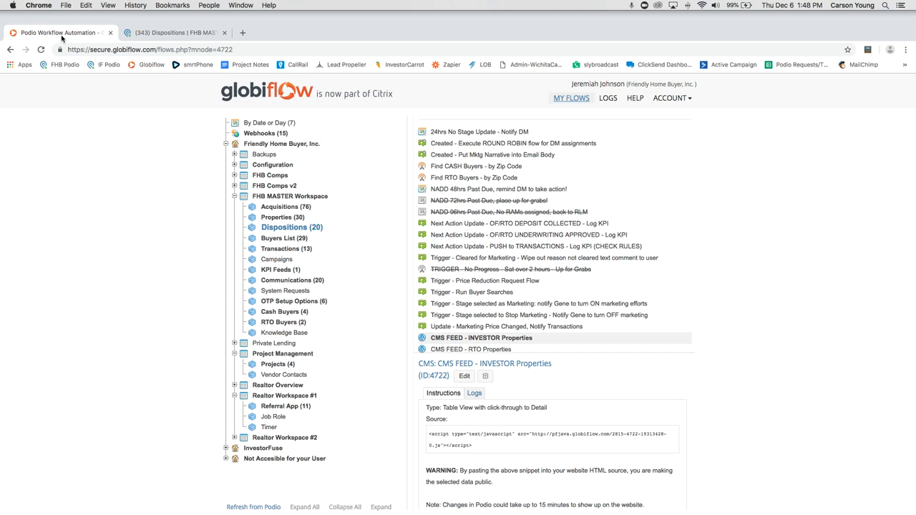
{"action": "left_click", "coordinate": [285, 206]}
{"action": "left_click", "coordinate": [473, 322]}
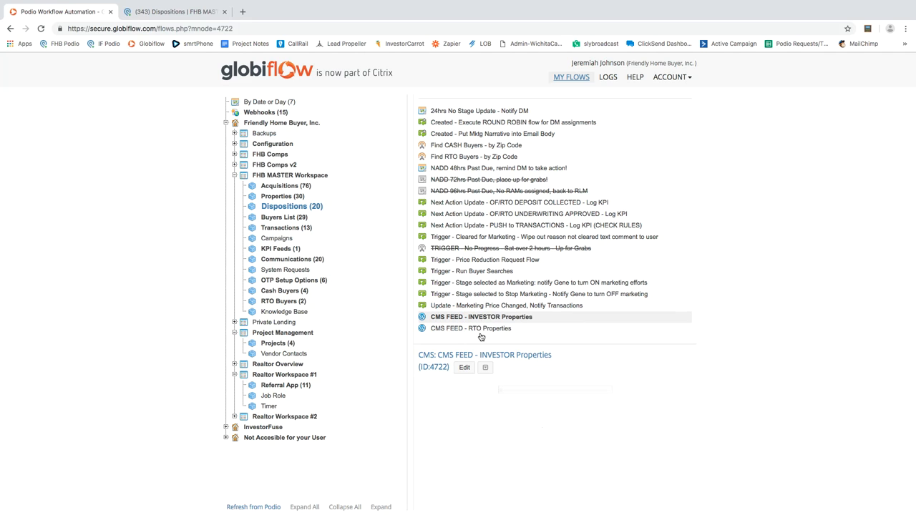
{"action": "left_click", "coordinate": [478, 330]}
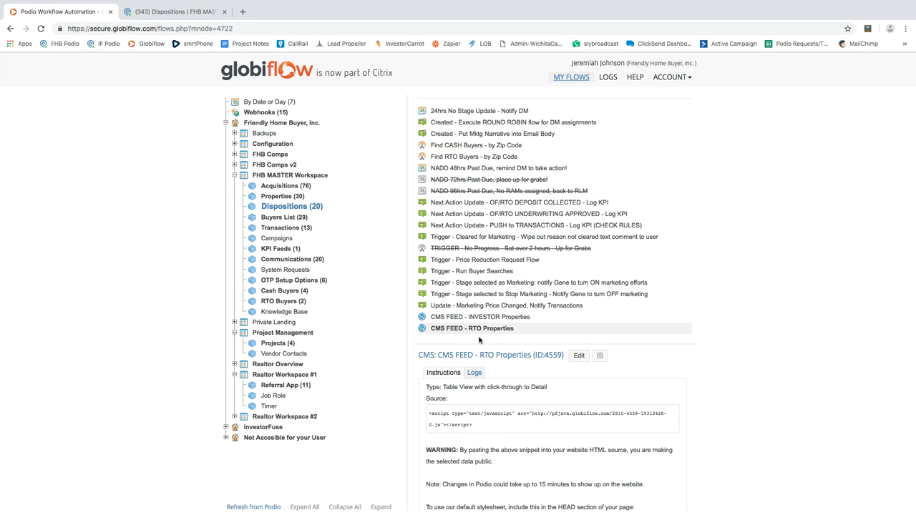
{"action": "left_click", "coordinate": [475, 321]}
{"action": "left_click", "coordinate": [468, 332]}
{"action": "left_click", "coordinate": [579, 356]}
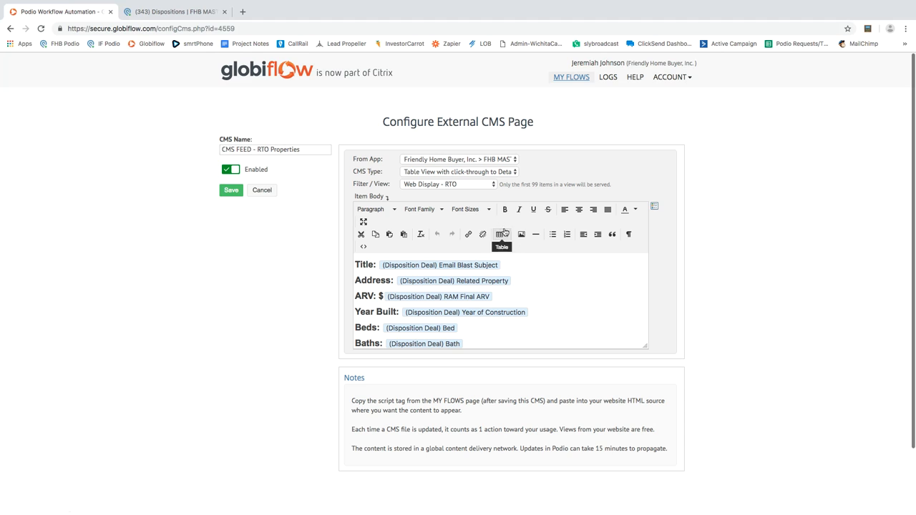
{"action": "left_click", "coordinate": [442, 177]}
{"action": "left_click", "coordinate": [380, 176]}
{"action": "left_click", "coordinate": [485, 172]}
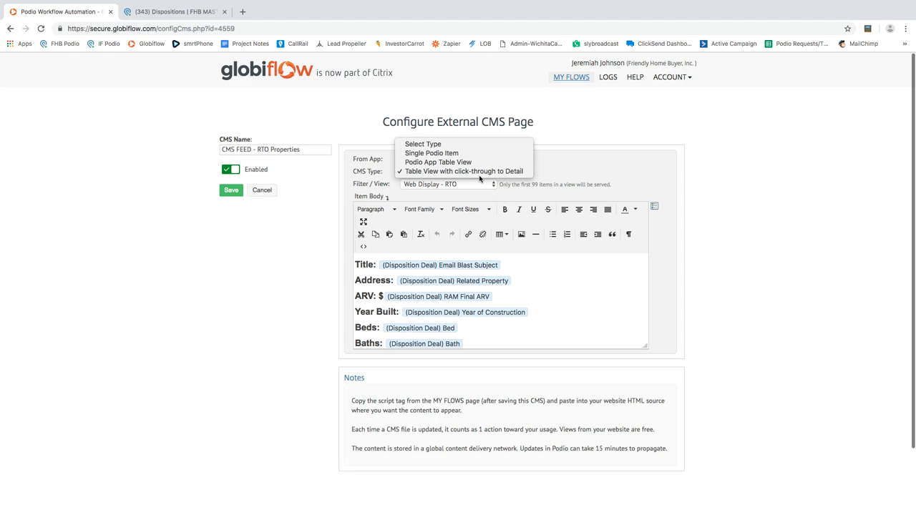
{"action": "left_click", "coordinate": [528, 288]}
{"action": "scroll", "coordinate": [431, 284], "scroll_direction": "down", "scroll_amount": 1}
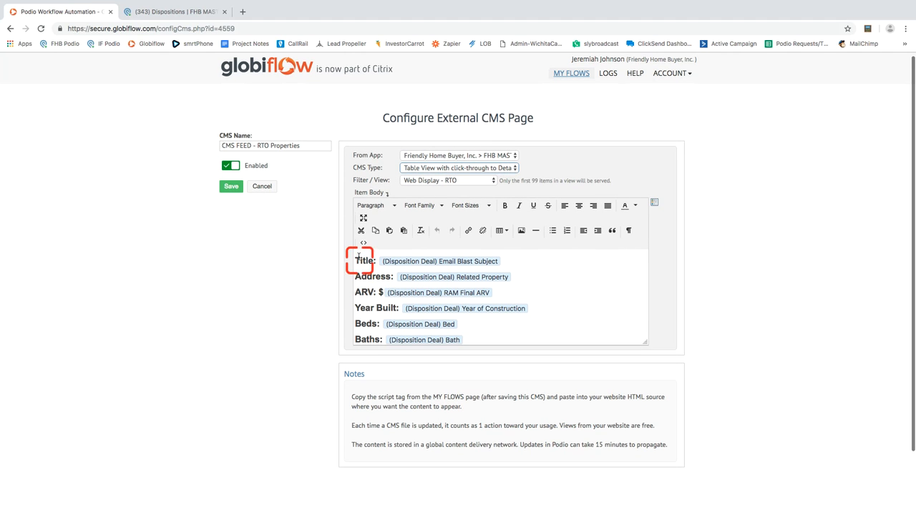
{"action": "scroll", "coordinate": [364, 283], "scroll_direction": "down", "scroll_amount": 2}
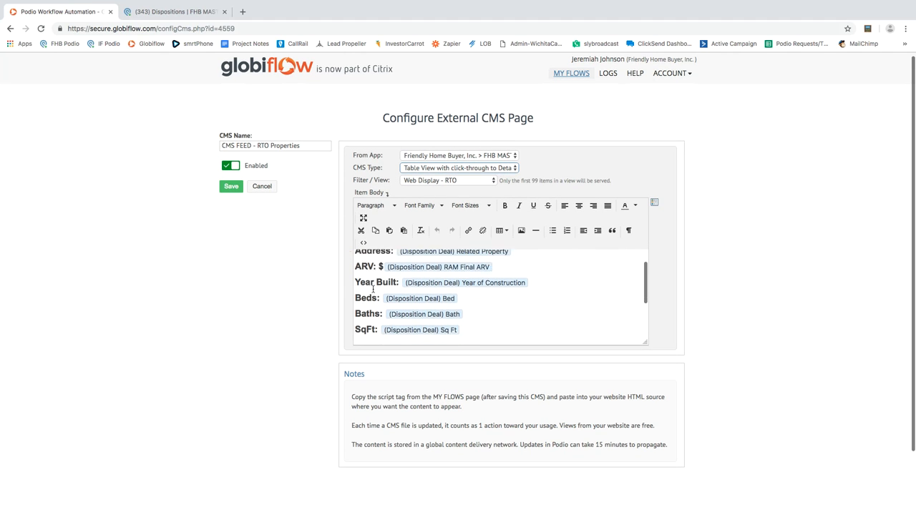
{"action": "scroll", "coordinate": [372, 289], "scroll_direction": "down", "scroll_amount": 3}
{"action": "scroll", "coordinate": [402, 286], "scroll_direction": "down", "scroll_amount": 1}
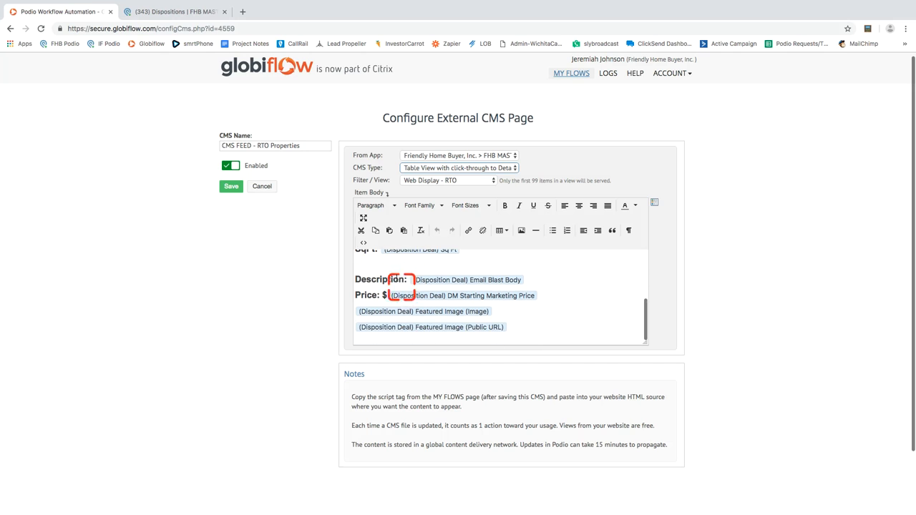
{"action": "scroll", "coordinate": [401, 286], "scroll_direction": "up", "scroll_amount": 5}
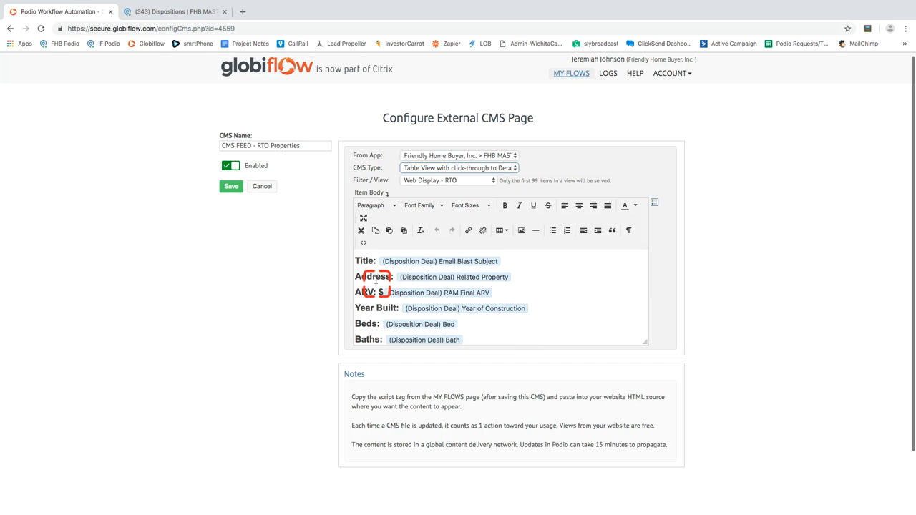
{"action": "scroll", "coordinate": [375, 282], "scroll_direction": "down", "scroll_amount": 4}
{"action": "scroll", "coordinate": [382, 286], "scroll_direction": "up", "scroll_amount": 5}
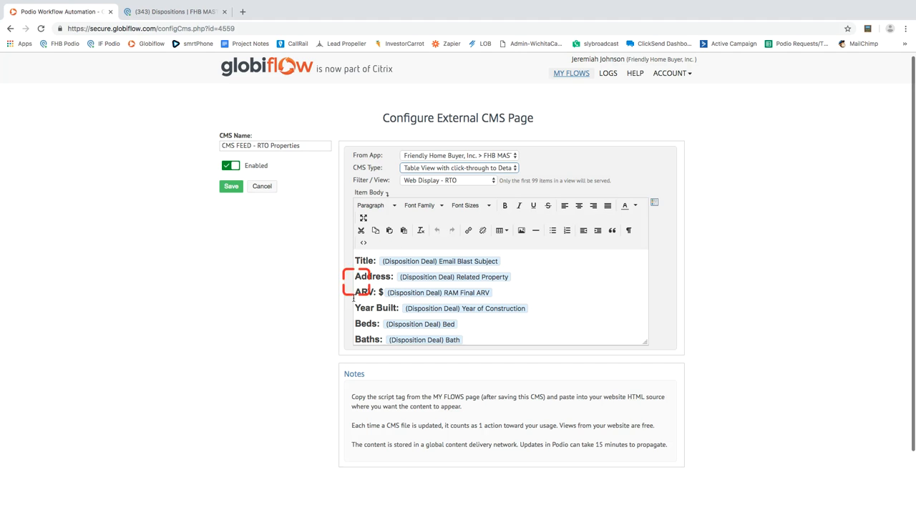
{"action": "scroll", "coordinate": [411, 300], "scroll_direction": "down", "scroll_amount": 5}
{"action": "scroll", "coordinate": [415, 299], "scroll_direction": "up", "scroll_amount": 5}
{"action": "left_click", "coordinate": [416, 295]}
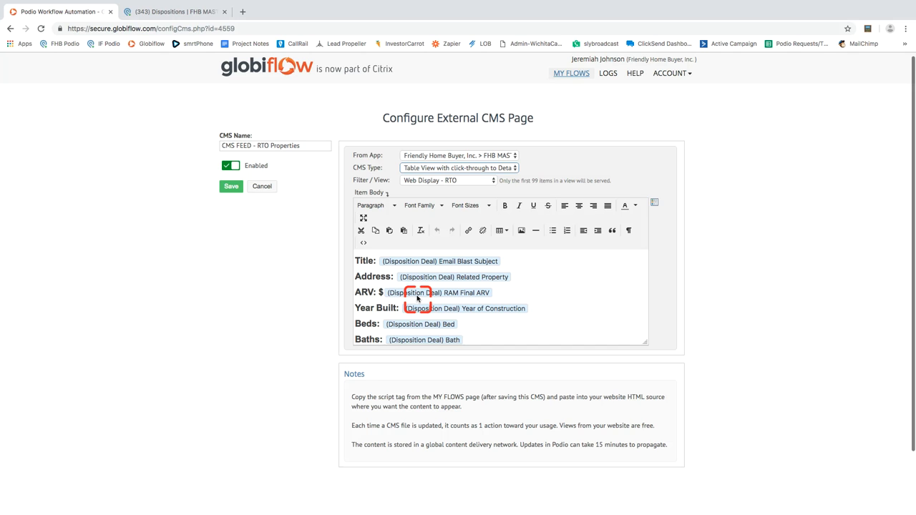
{"action": "scroll", "coordinate": [418, 295], "scroll_direction": "down", "scroll_amount": 1}
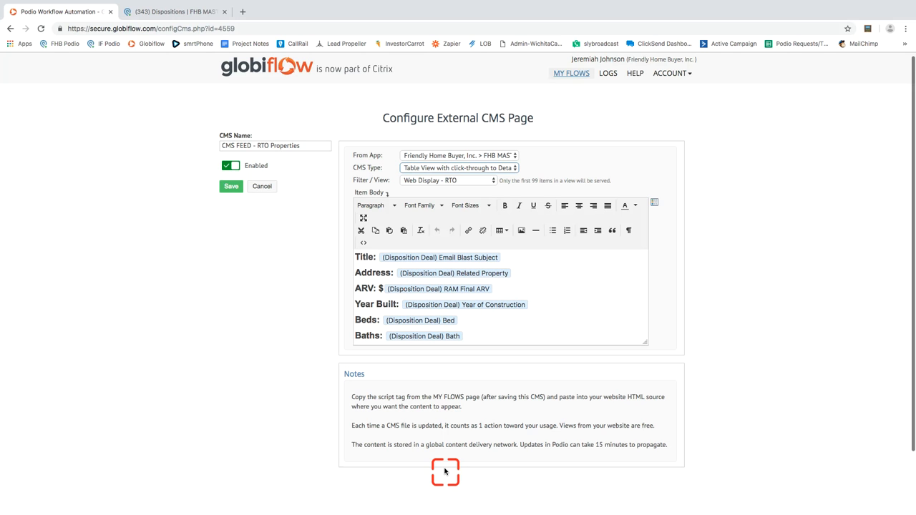
{"action": "scroll", "coordinate": [454, 441], "scroll_direction": "up", "scroll_amount": 2}
{"action": "scroll", "coordinate": [453, 442], "scroll_direction": "up", "scroll_amount": 3}
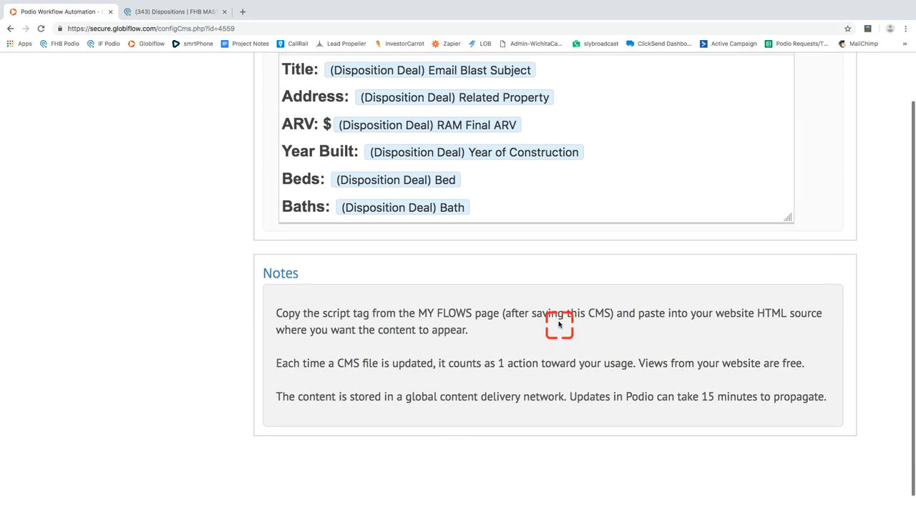
{"action": "scroll", "coordinate": [558, 325], "scroll_direction": "right", "scroll_amount": 3}
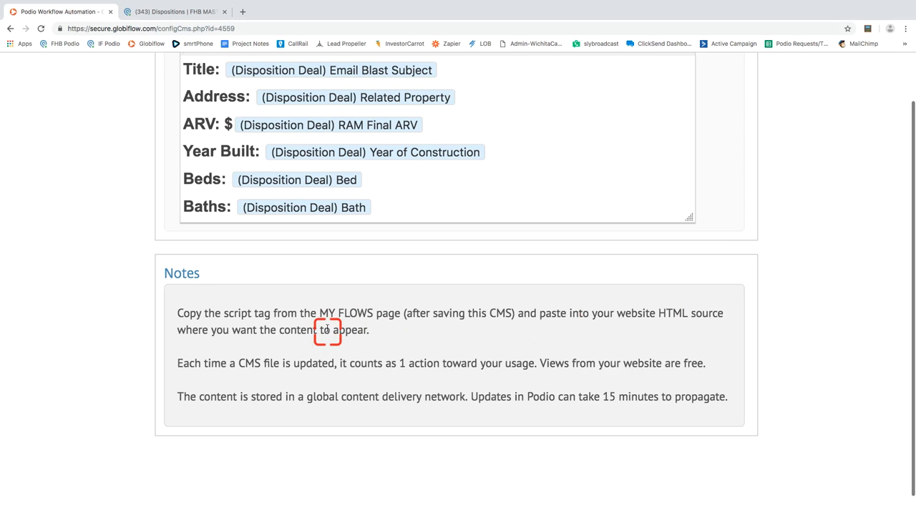
{"action": "scroll", "coordinate": [335, 329], "scroll_direction": "down", "scroll_amount": 1}
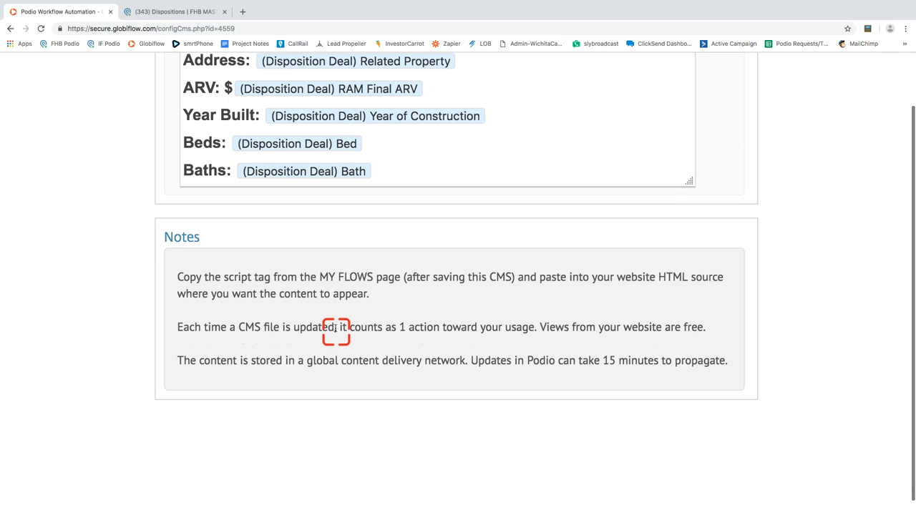
{"action": "scroll", "coordinate": [335, 329], "scroll_direction": "down", "scroll_amount": 1}
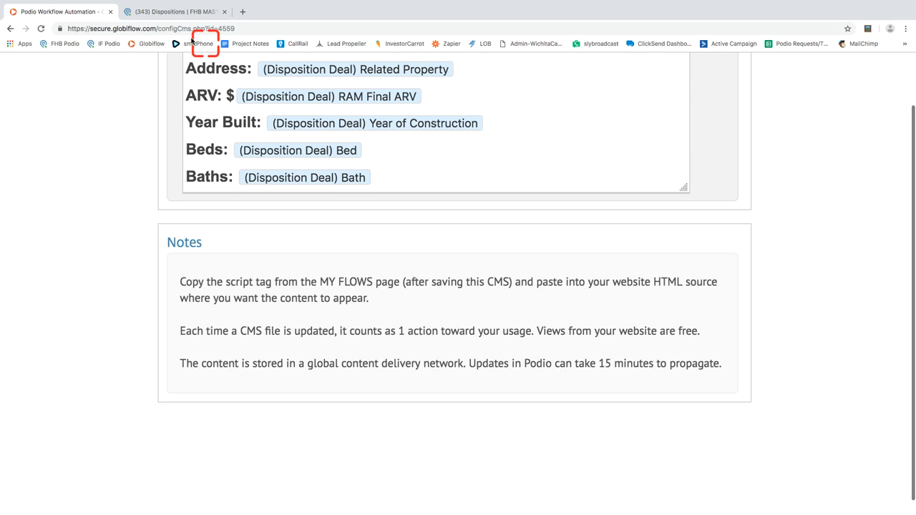
{"action": "left_click", "coordinate": [172, 12]}
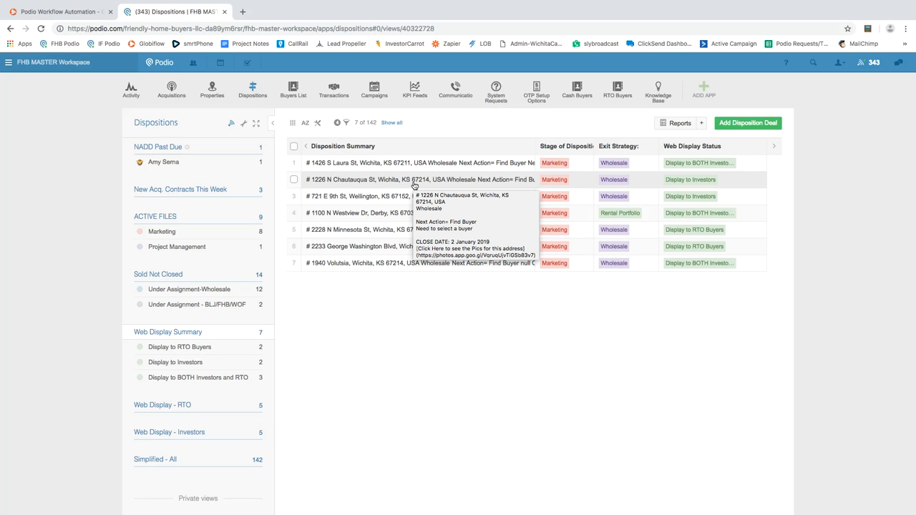
{"action": "left_click", "coordinate": [66, 12]}
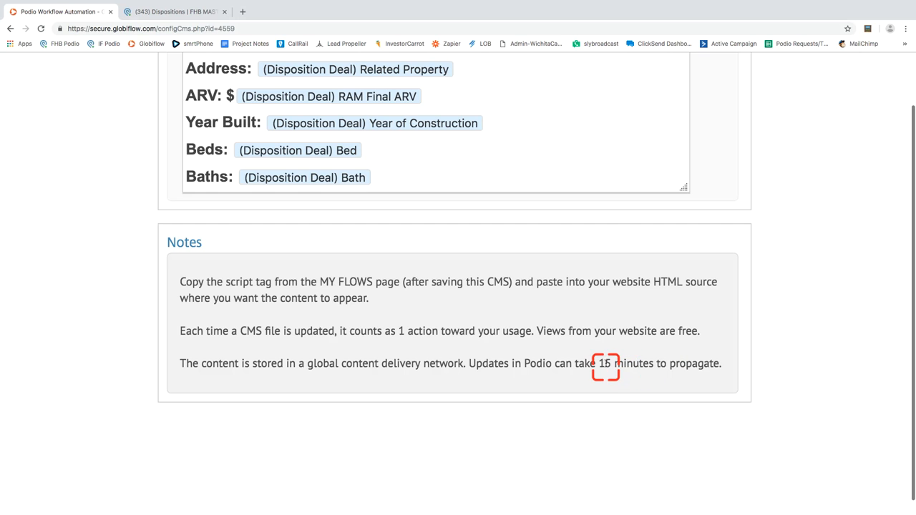
Reset browser zoom, cancel the CMS editor, and scroll to the RTO feed's instructions.
{"action": "key", "text": "ctrl+0"}
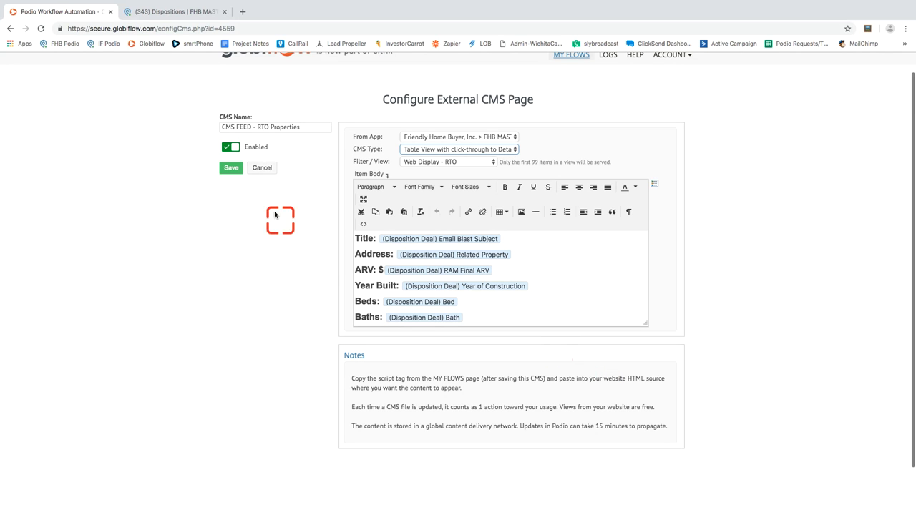
{"action": "left_click", "coordinate": [262, 168]}
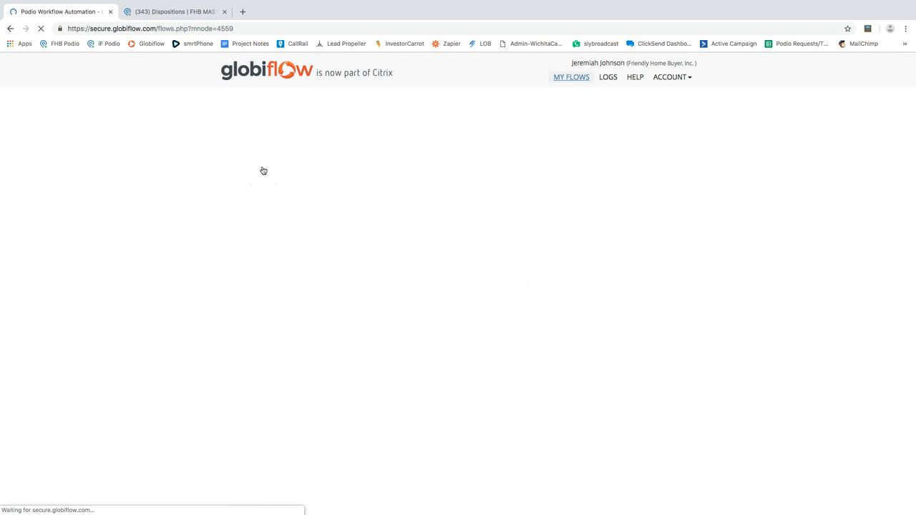
{"action": "scroll", "coordinate": [613, 262], "scroll_direction": "down", "scroll_amount": 1}
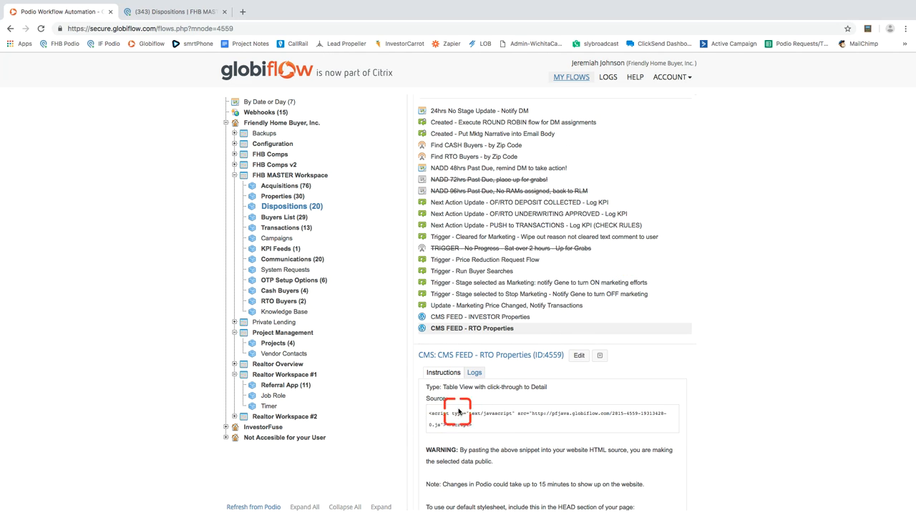
{"action": "scroll", "coordinate": [450, 421], "scroll_direction": "down", "scroll_amount": 1}
{"action": "scroll", "coordinate": [450, 421], "scroll_direction": "up", "scroll_amount": 1}
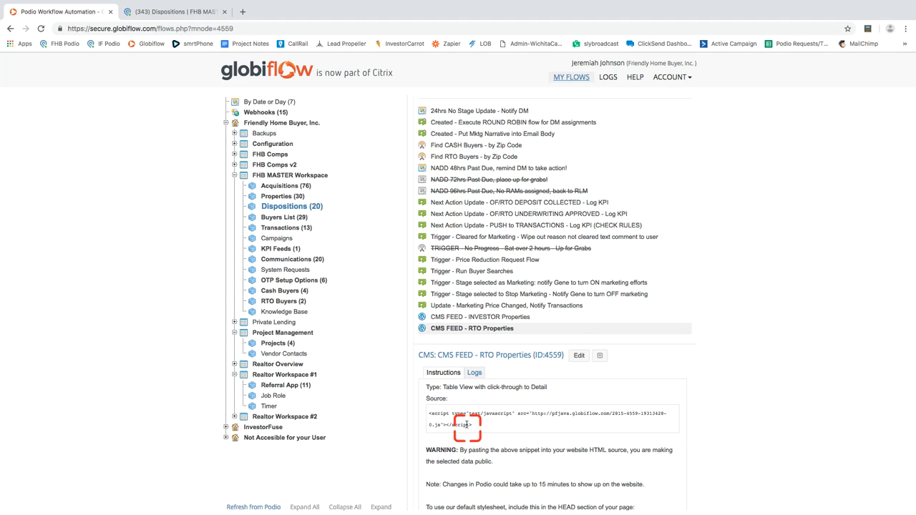
{"action": "scroll", "coordinate": [465, 429], "scroll_direction": "down", "scroll_amount": 3}
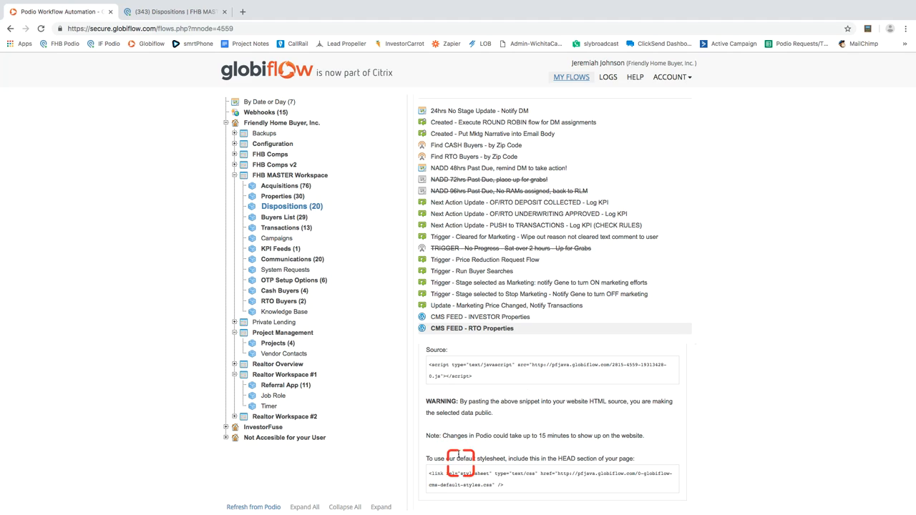
{"action": "scroll", "coordinate": [442, 399], "scroll_direction": "up", "scroll_amount": 3}
{"action": "scroll", "coordinate": [442, 399], "scroll_direction": "down", "scroll_amount": 3}
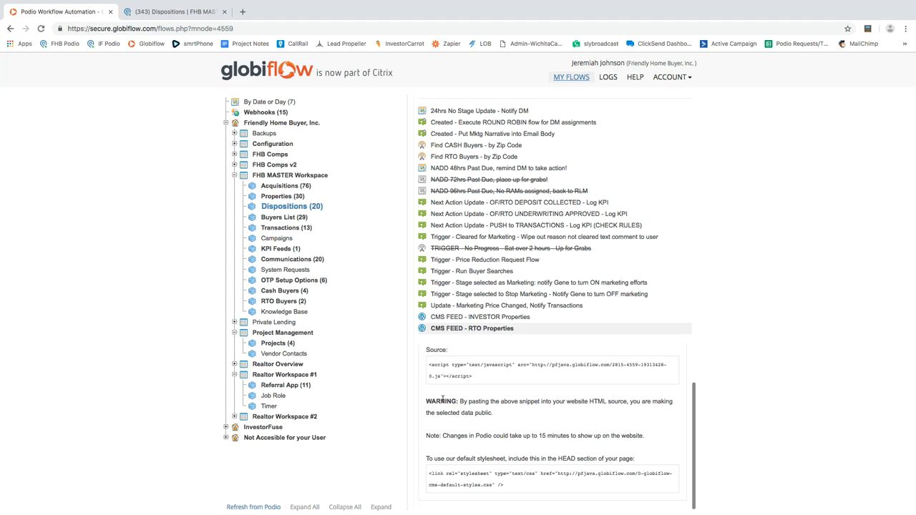
Highlight the WARNING and update-delay notes in the feed instructions.
{"action": "left_click_drag", "start_coordinate": [482, 401], "coordinate": [491, 412]}
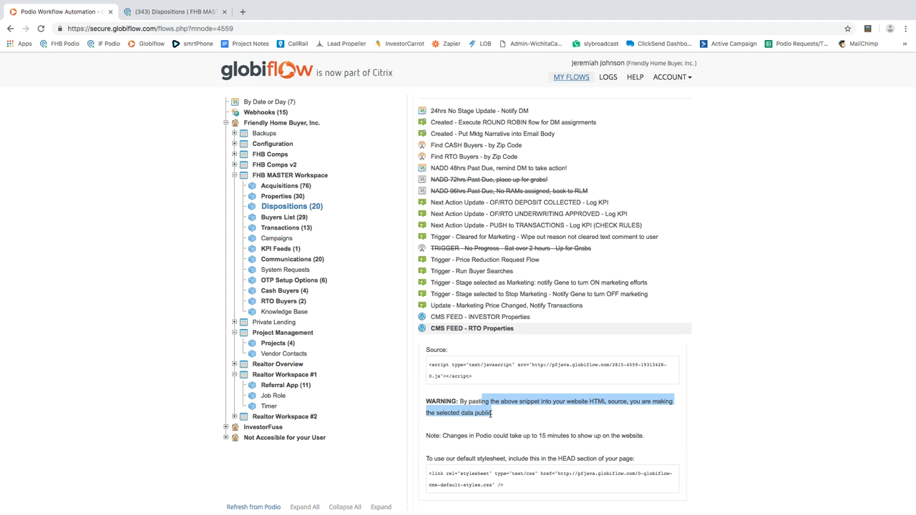
{"action": "left_click_drag", "start_coordinate": [492, 433], "coordinate": [528, 452]}
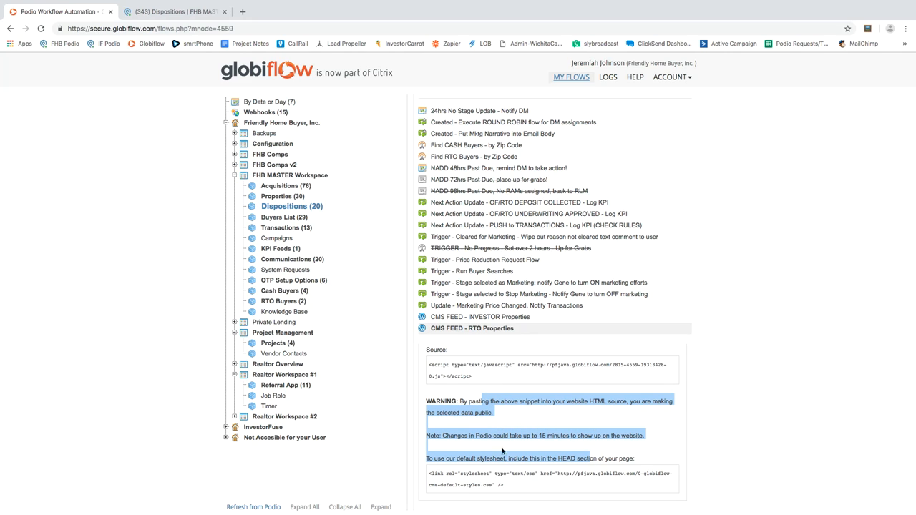
{"action": "left_click", "coordinate": [464, 459]}
Highlight the default stylesheet phrase, its link code, and the HEAD section instruction.
{"action": "left_click_drag", "start_coordinate": [465, 460], "coordinate": [506, 461]}
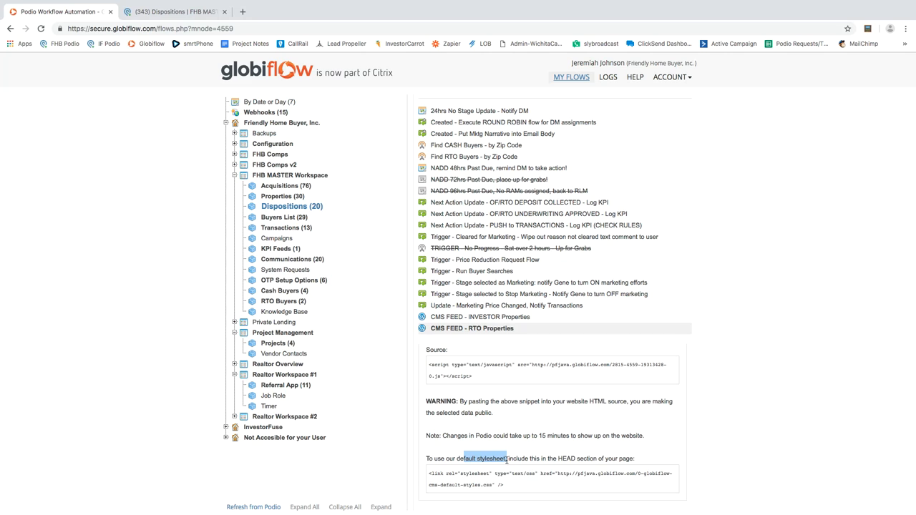
{"action": "left_click_drag", "start_coordinate": [506, 460], "coordinate": [504, 460]}
{"action": "left_click_drag", "start_coordinate": [429, 473], "coordinate": [510, 487]}
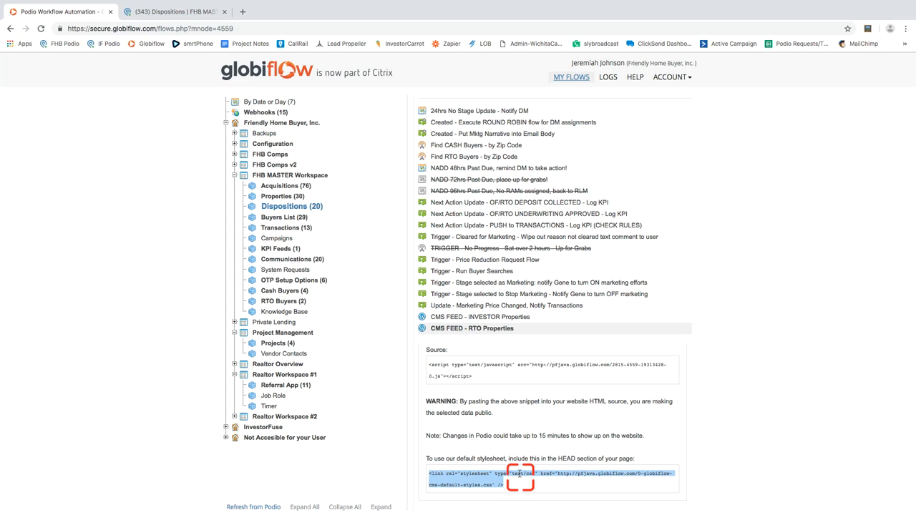
{"action": "left_click", "coordinate": [560, 454]}
{"action": "left_click_drag", "start_coordinate": [559, 454], "coordinate": [625, 458]}
{"action": "scroll", "coordinate": [479, 405], "scroll_direction": "up", "scroll_amount": 1}
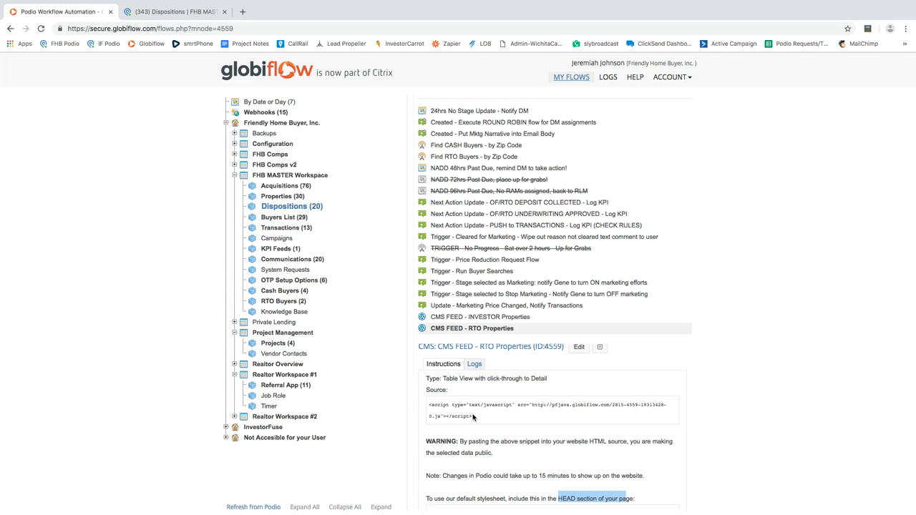
{"action": "scroll", "coordinate": [472, 418], "scroll_direction": "down", "scroll_amount": 1}
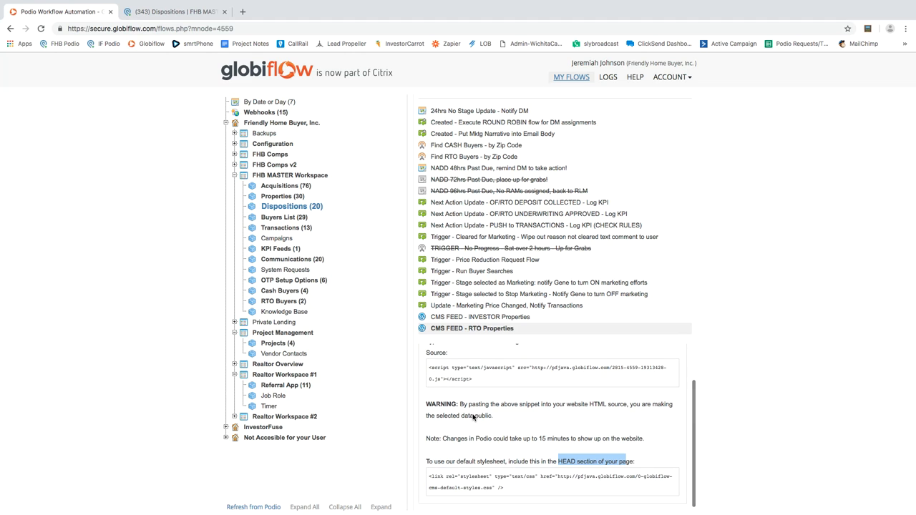
{"action": "left_click", "coordinate": [148, 12]}
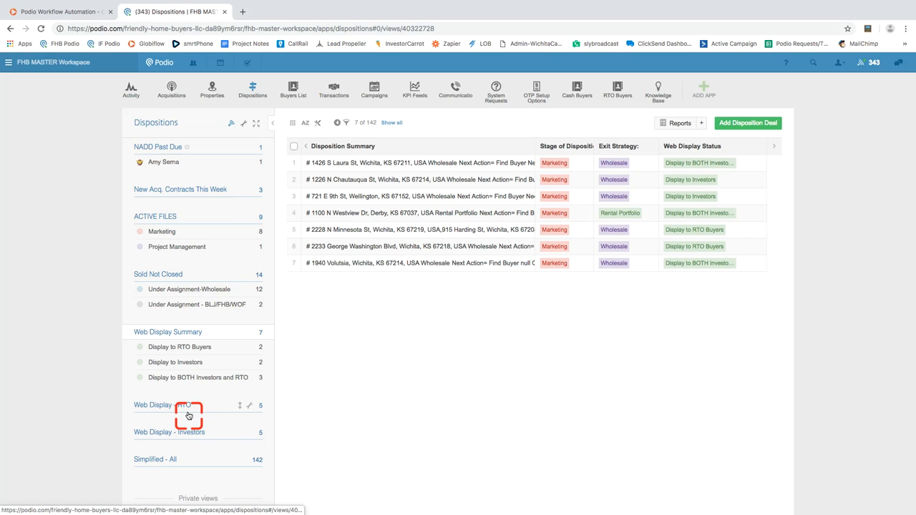
{"action": "left_click", "coordinate": [81, 14]}
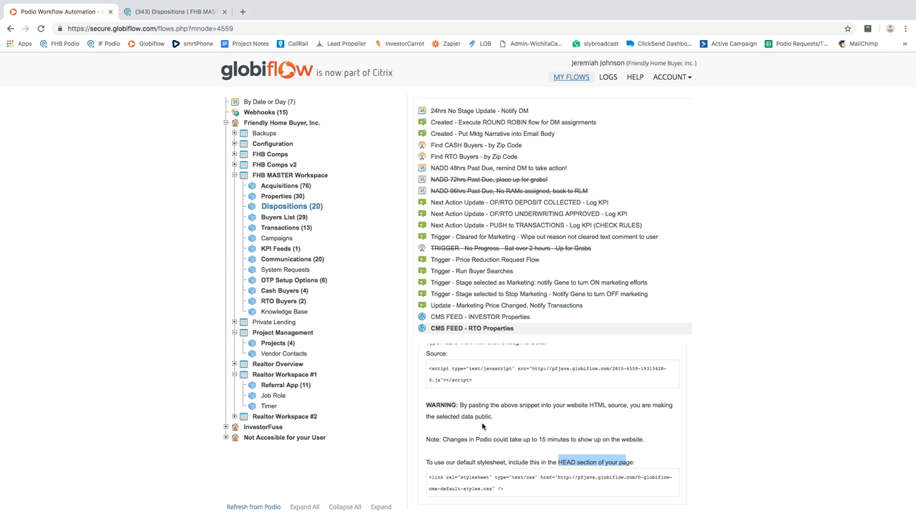
Select the embed script snippet and open the RTO Properties feed for editing.
{"action": "left_click_drag", "start_coordinate": [478, 380], "coordinate": [428, 372]}
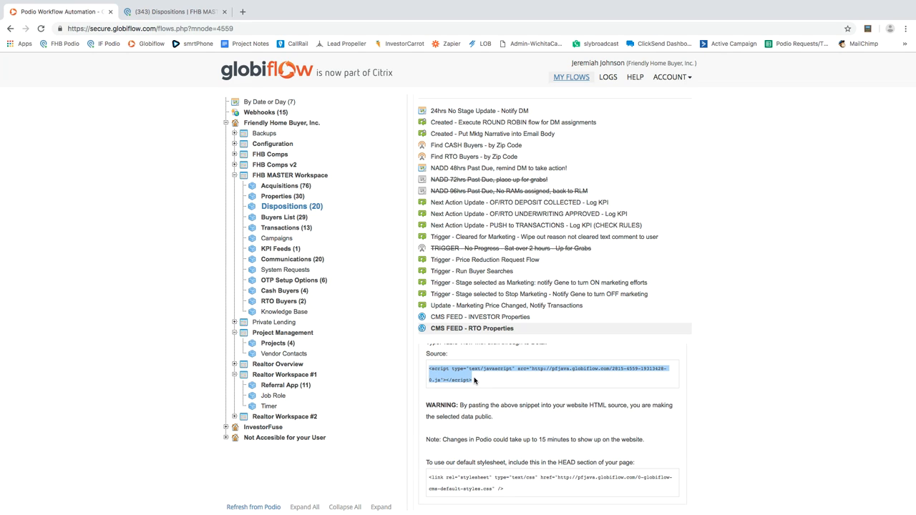
{"action": "scroll", "coordinate": [474, 380], "scroll_direction": "up", "scroll_amount": 1}
{"action": "left_click", "coordinate": [578, 355]}
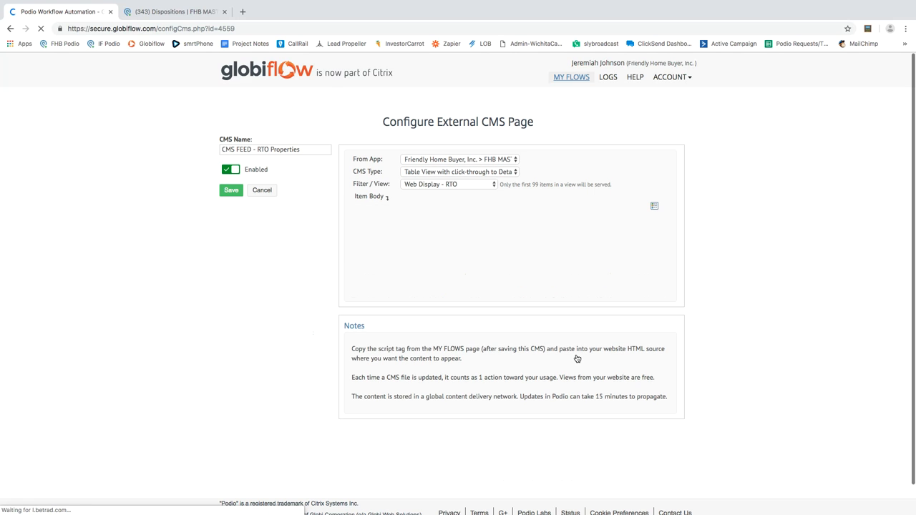
View the Item Body's HTML source, then cancel it and the CMS page unchanged.
{"action": "left_click", "coordinate": [622, 274]}
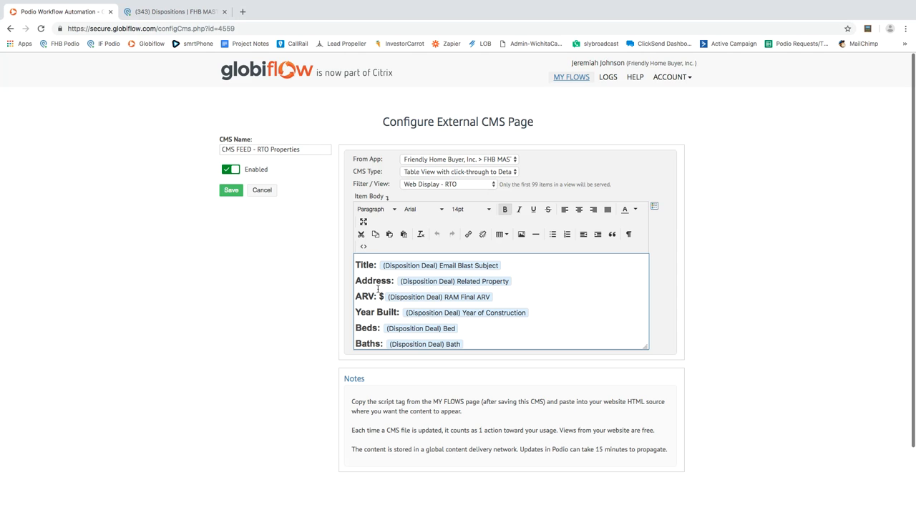
{"action": "left_click", "coordinate": [362, 246]}
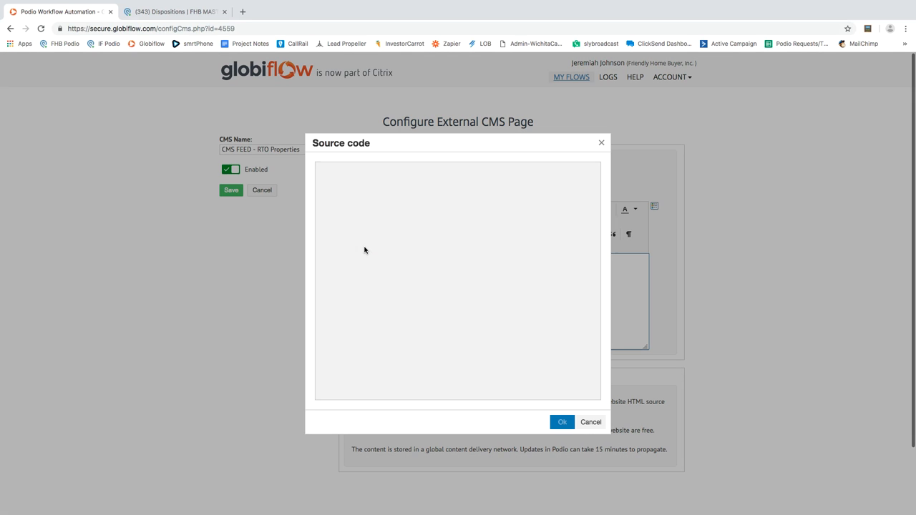
{"action": "scroll", "coordinate": [439, 266], "scroll_direction": "down", "scroll_amount": 2}
{"action": "scroll", "coordinate": [439, 267], "scroll_direction": "up", "scroll_amount": 2}
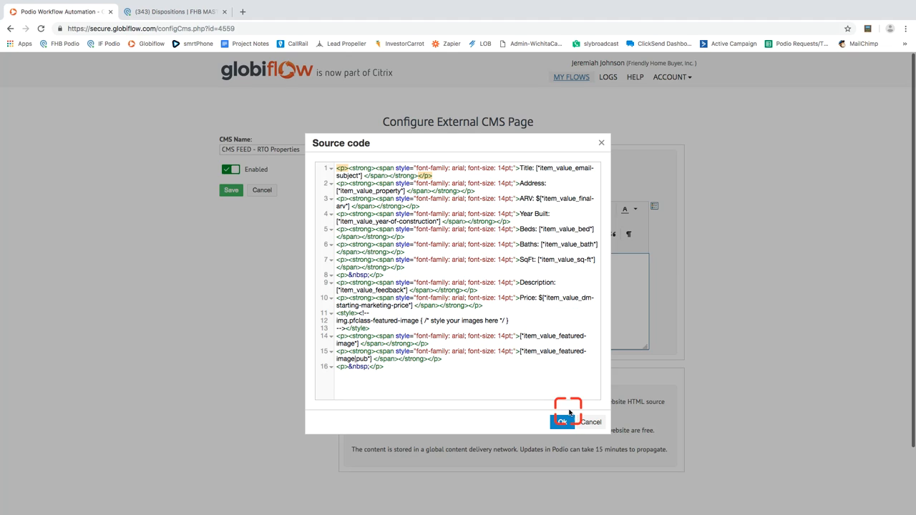
{"action": "left_click", "coordinate": [588, 423]}
{"action": "left_click", "coordinate": [263, 192]}
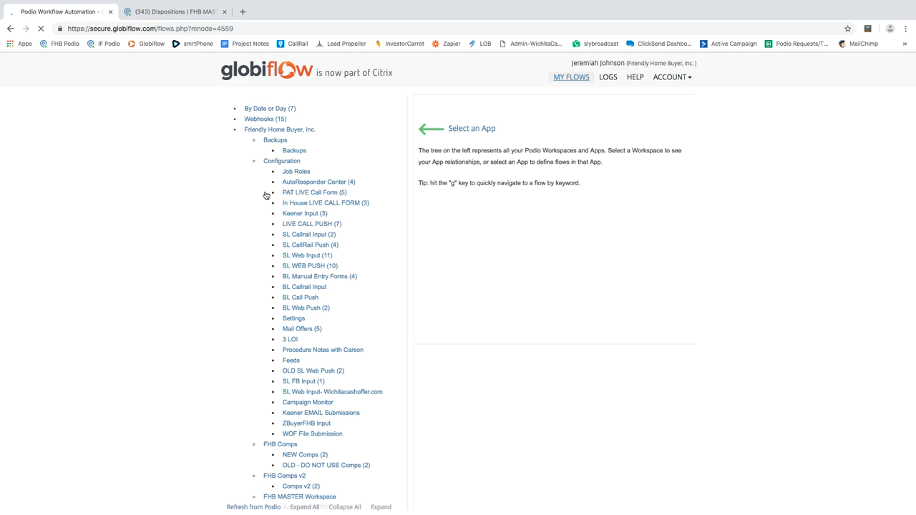